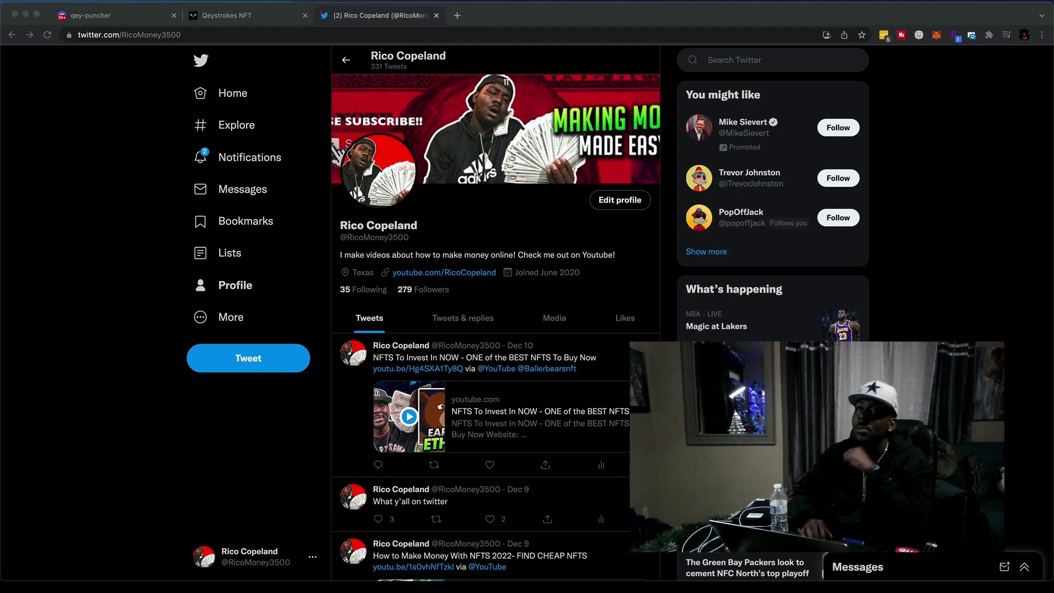
- Dismiss the Qeystrokes site's console after its Morse message, revealing /December16th on the desktop
left_click(218, 16)
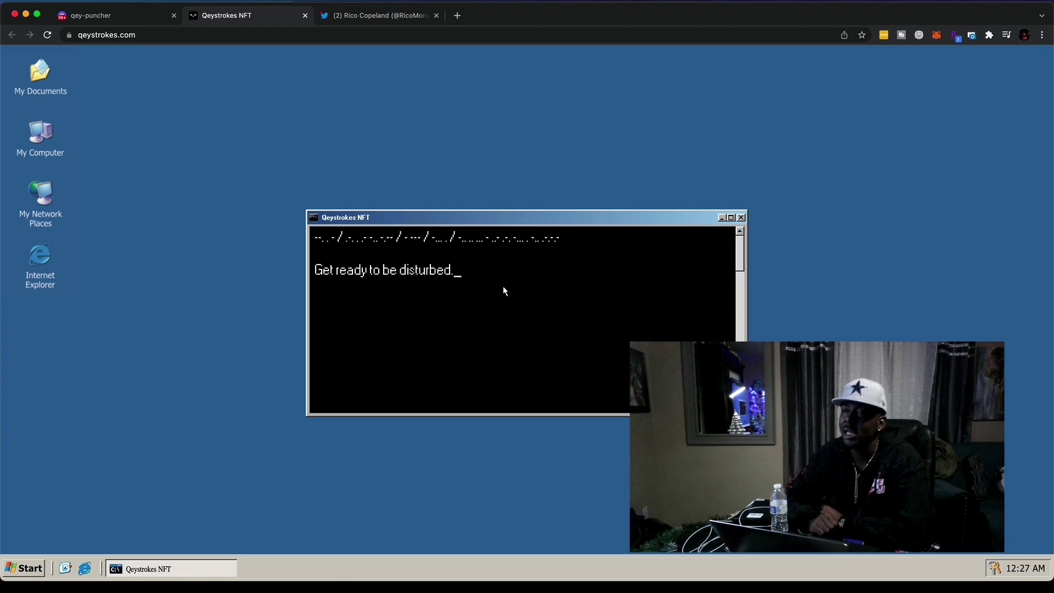
left_click(741, 218)
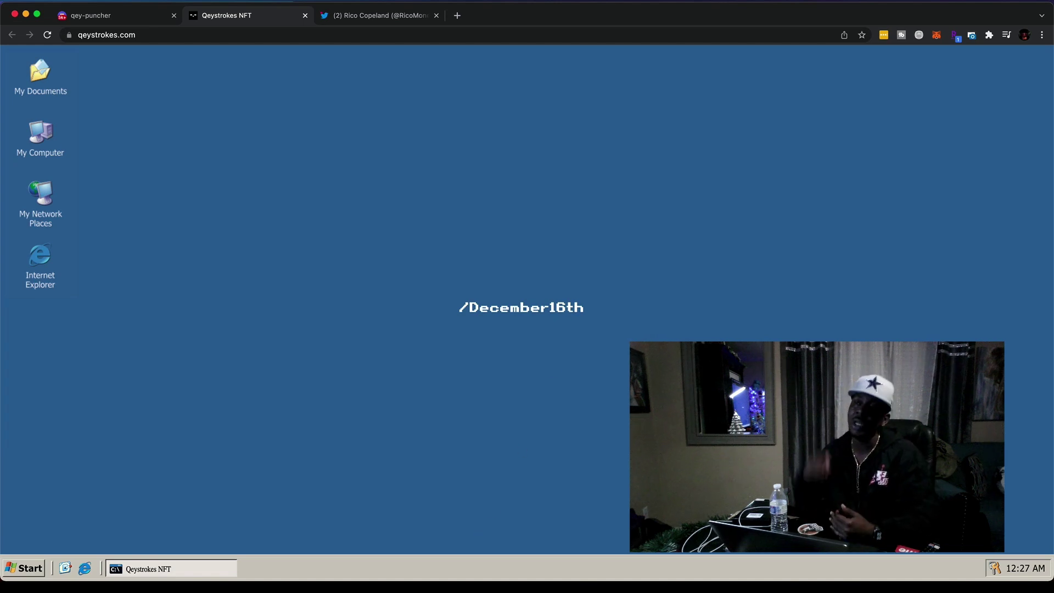
key("super+Tab")
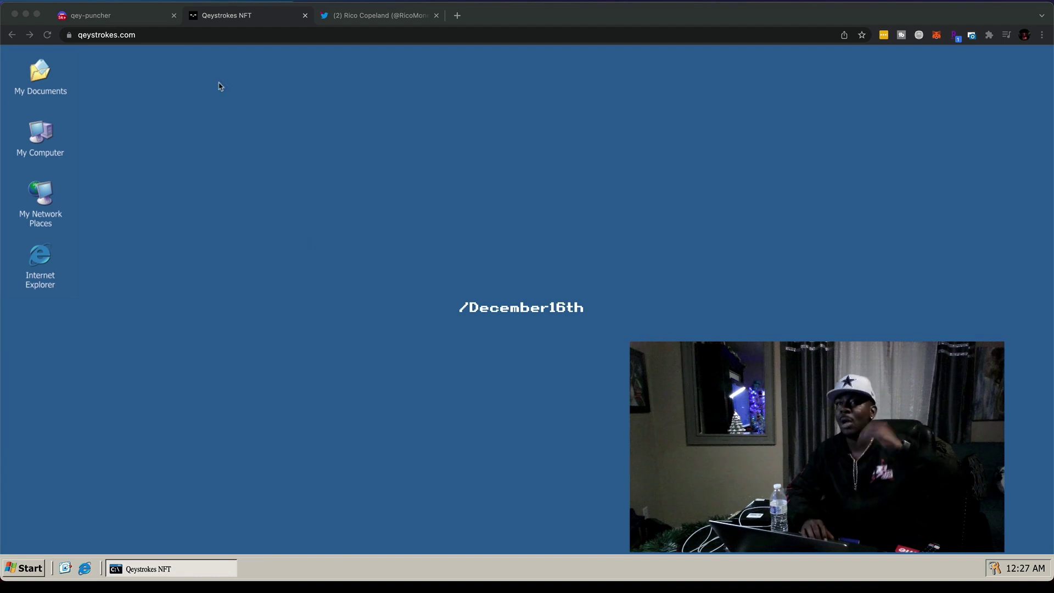
- Switch to the Discord qey-puncher channel to watch members posting Morse-code messages
left_click(122, 17)
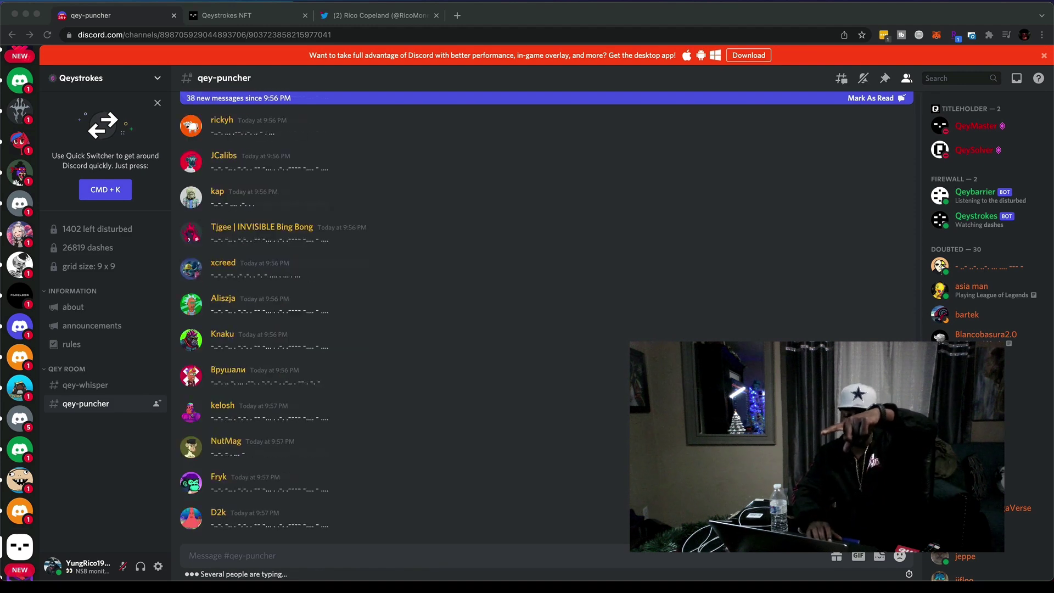
- Flip between the qey-whisper announcements and the qey-puncher chat to compare the riddle clues
left_click(85, 385)
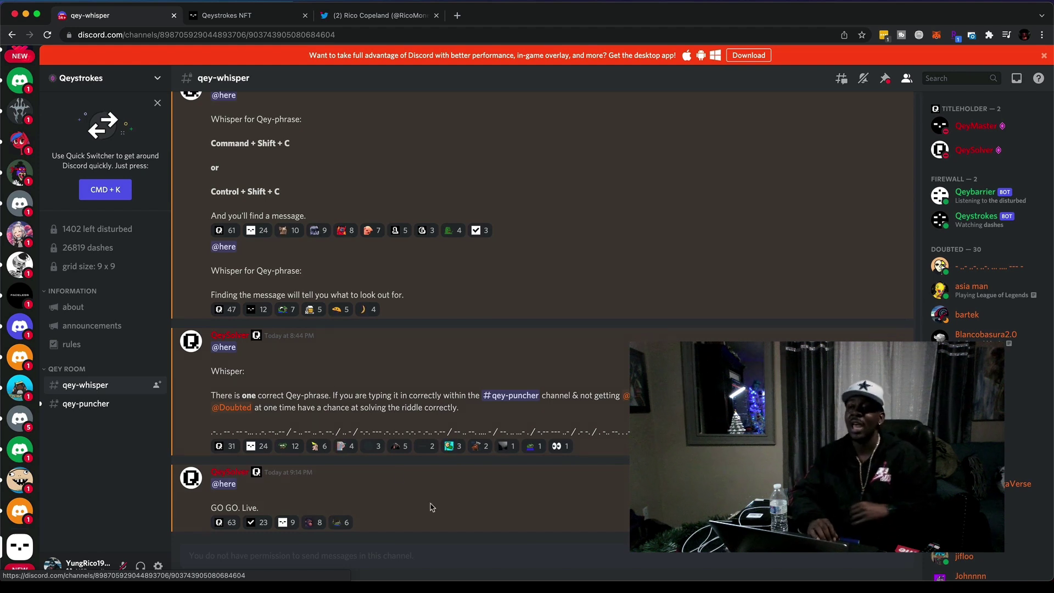
left_click(86, 404)
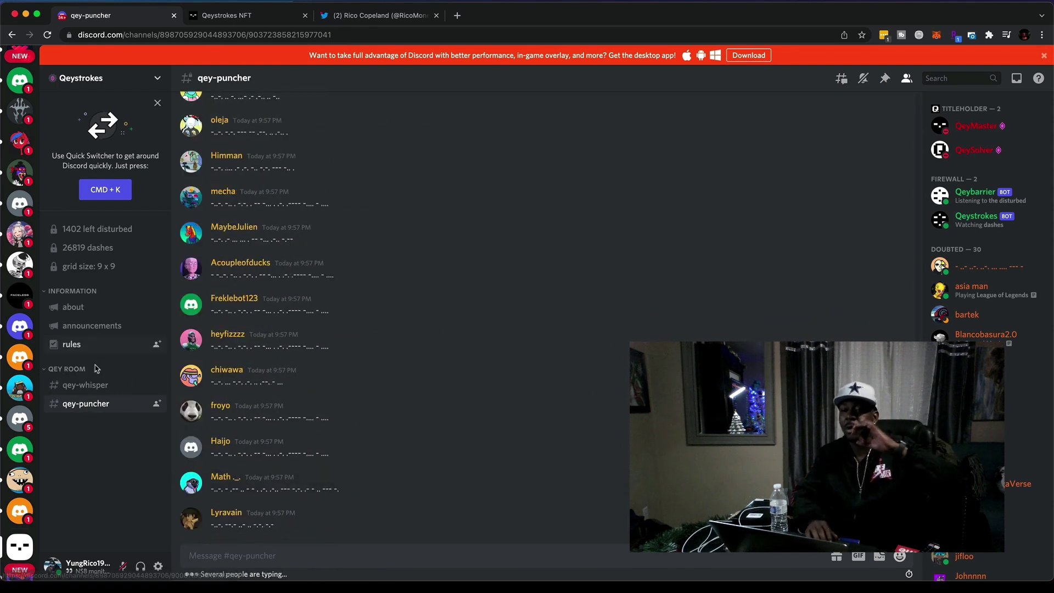
left_click(82, 386)
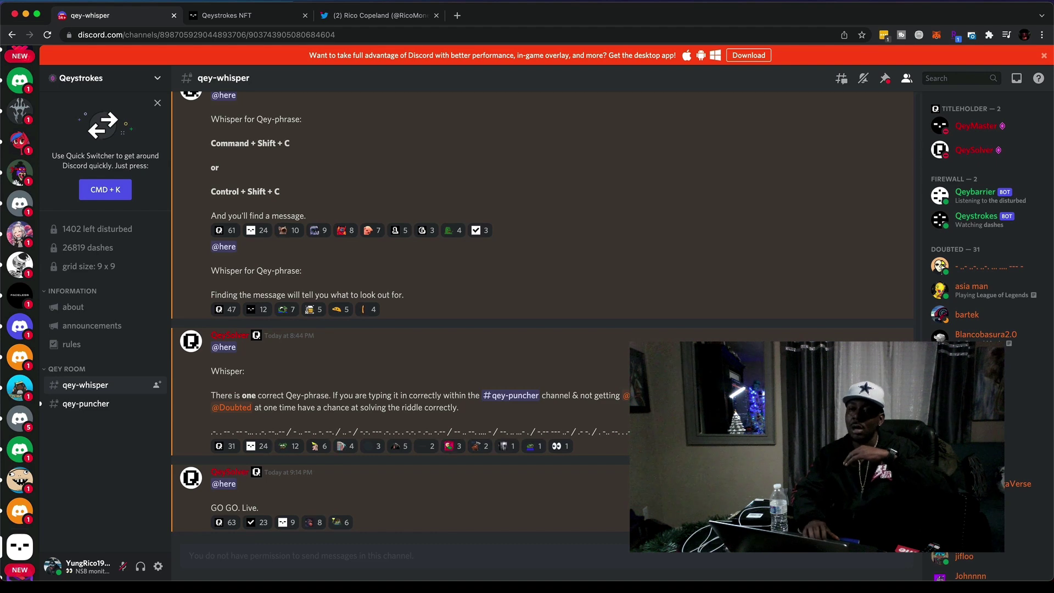
key("alt+Down")
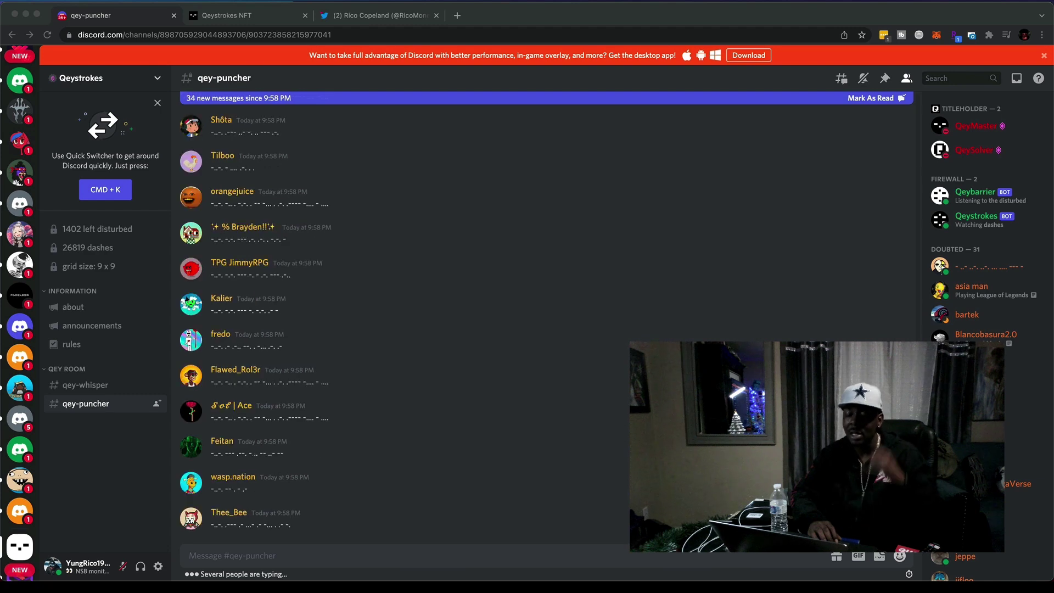
- From the about post, launch the Qeystrokes Twitter page and qeystrokes.com in new tabs
left_click(79, 306)
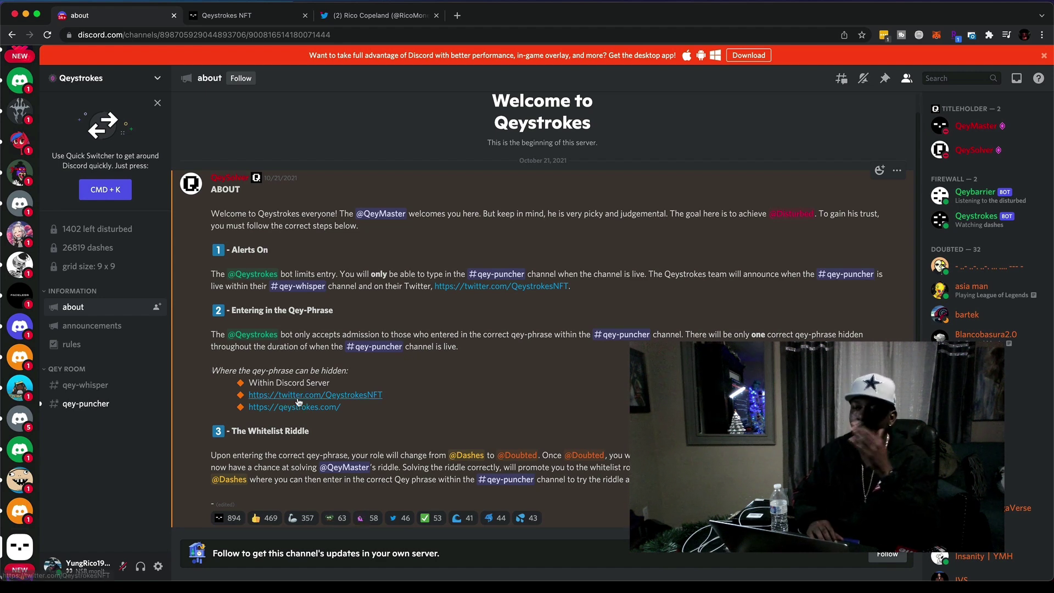
right_click(301, 395)
left_click(318, 404)
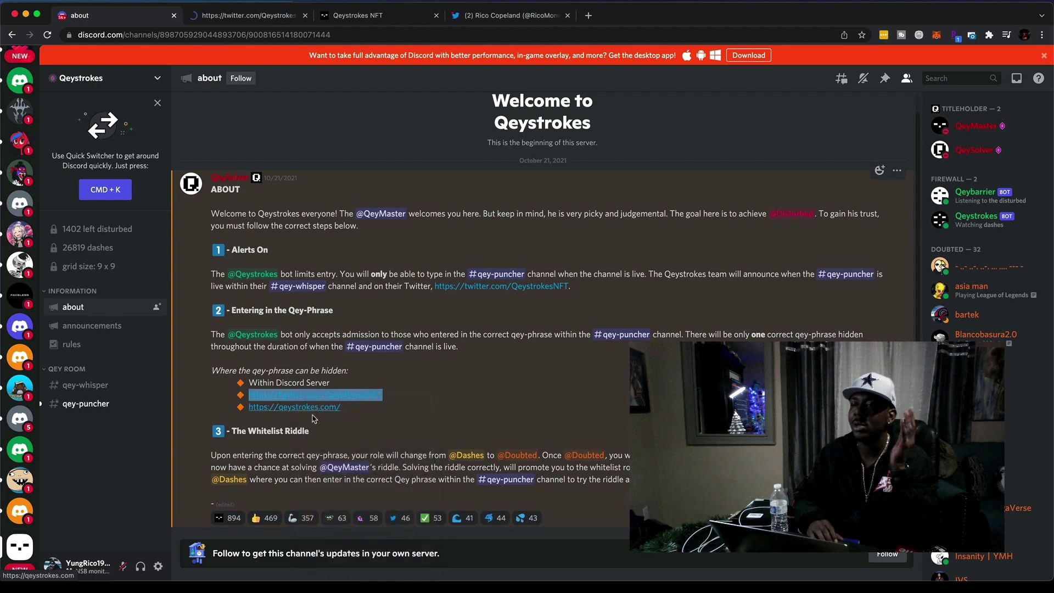
right_click(307, 402)
left_click(323, 407)
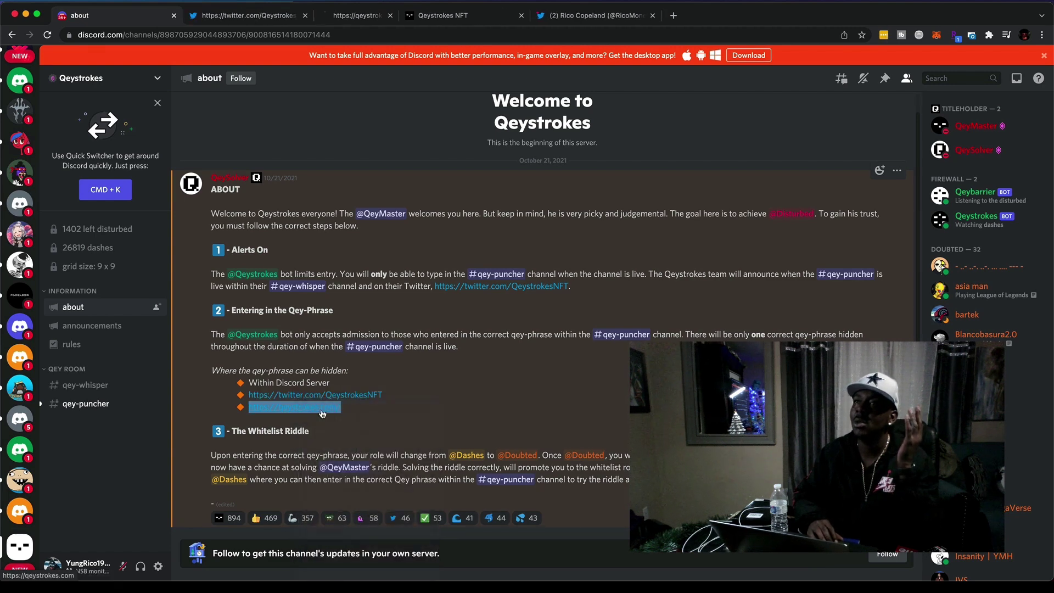
left_click(285, 429)
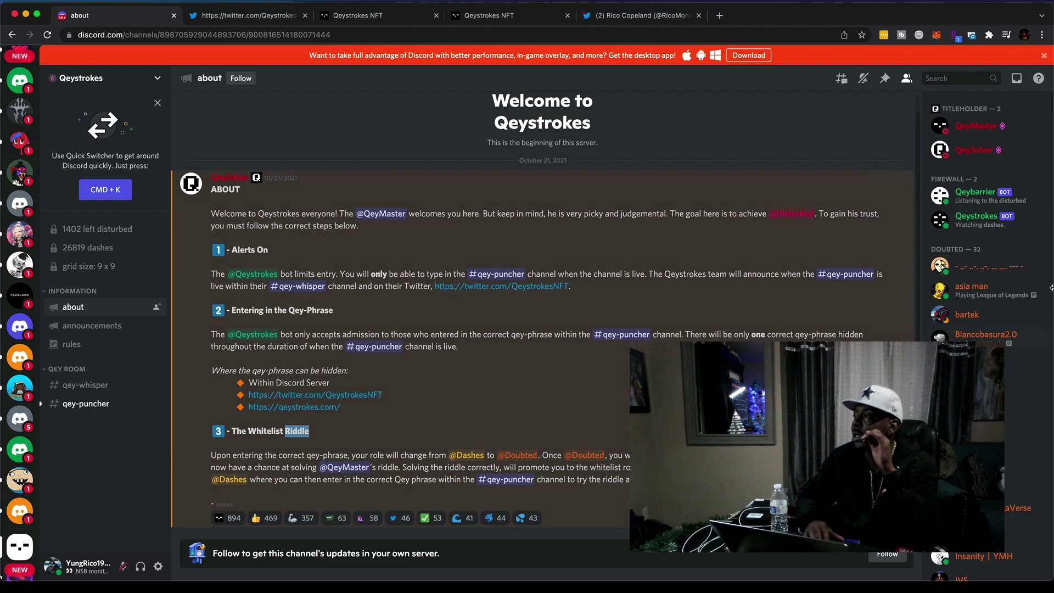
scroll(974, 260, "down", 3)
scroll(974, 260, "down", 3)
scroll(974, 260, "down", 3)
scroll(975, 260, "down", 3)
scroll(975, 259, "up", 10)
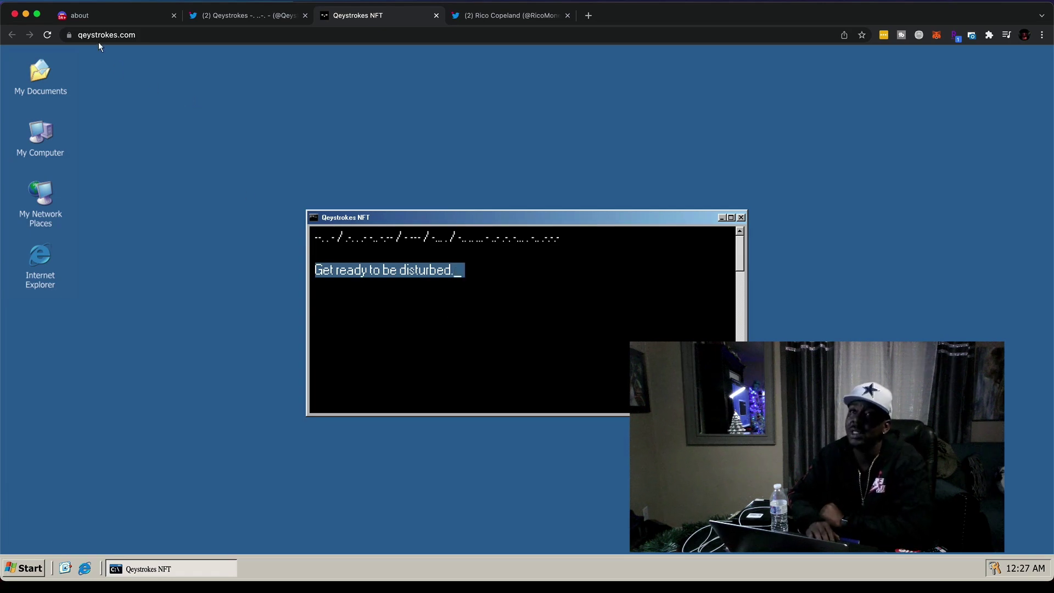
- Copy the console message 'Get ready to be disturbed' from the site and head to the qey-puncher message box
left_click(112, 17)
left_click(86, 403)
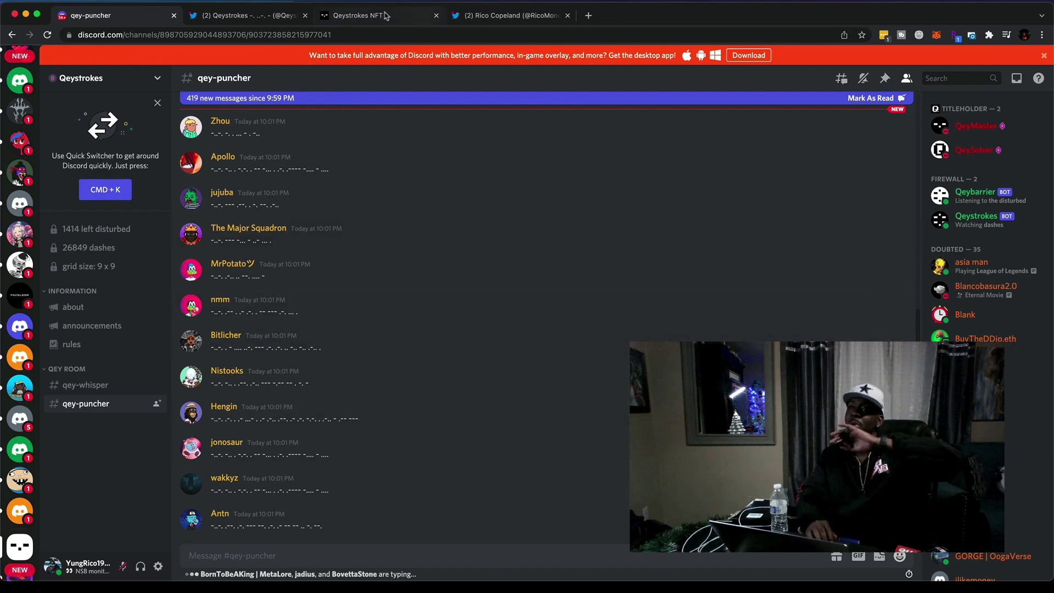
left_click(352, 19)
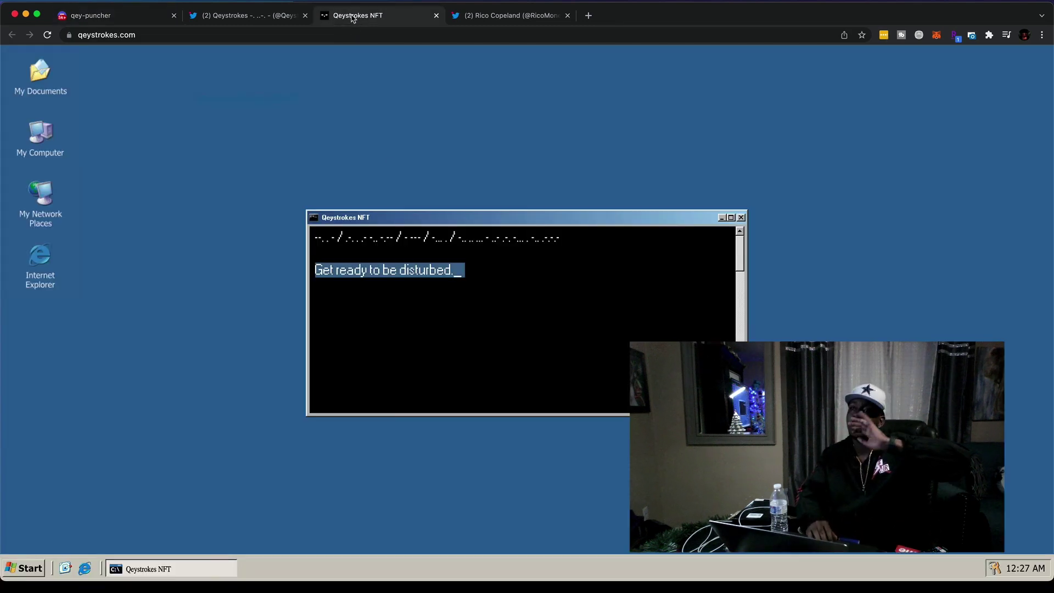
right_click(385, 272)
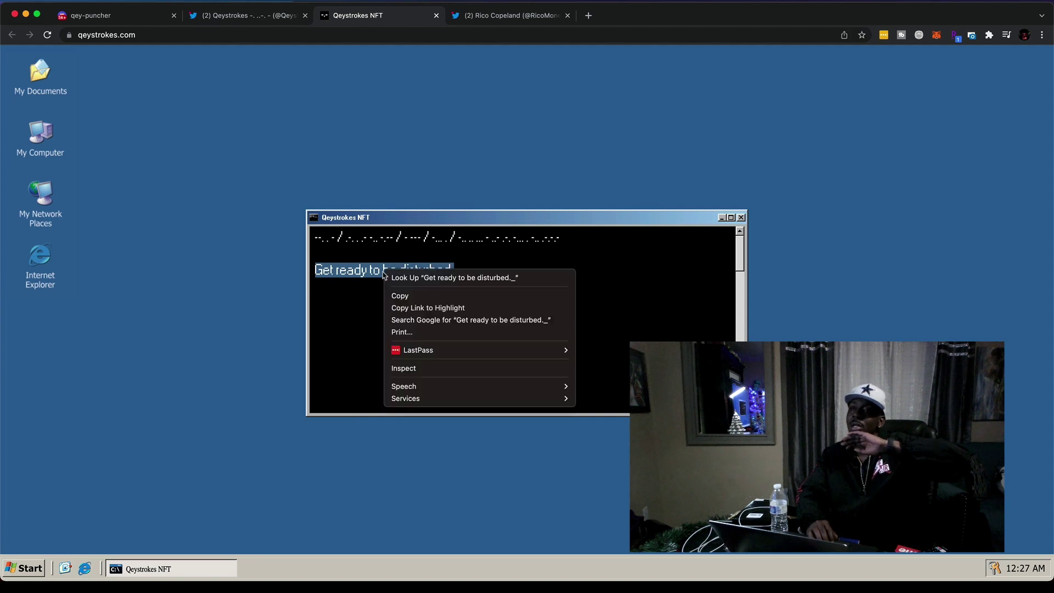
left_click(399, 299)
left_click(98, 15)
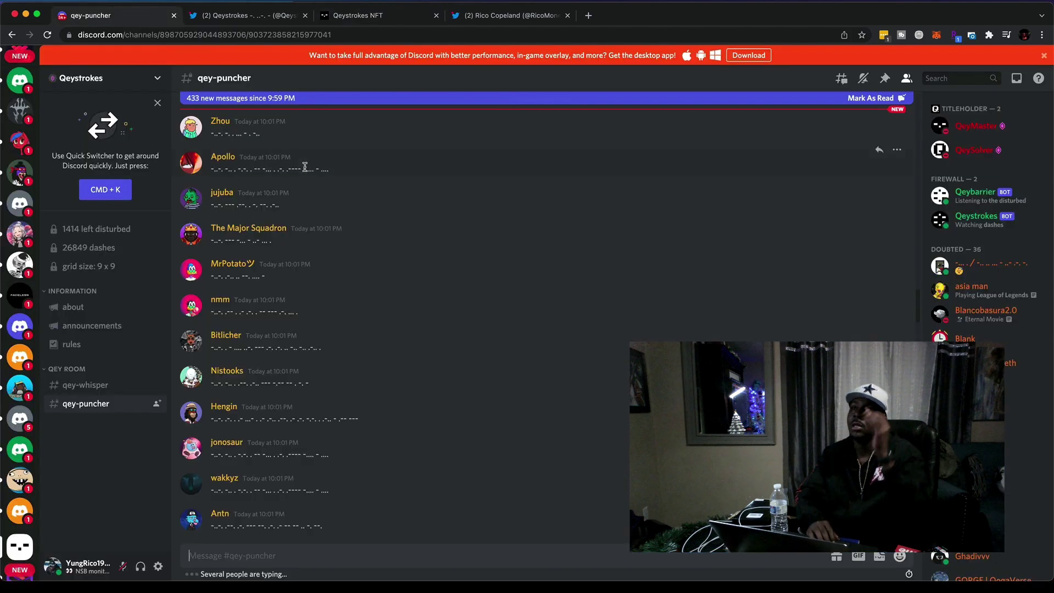
left_click(330, 555)
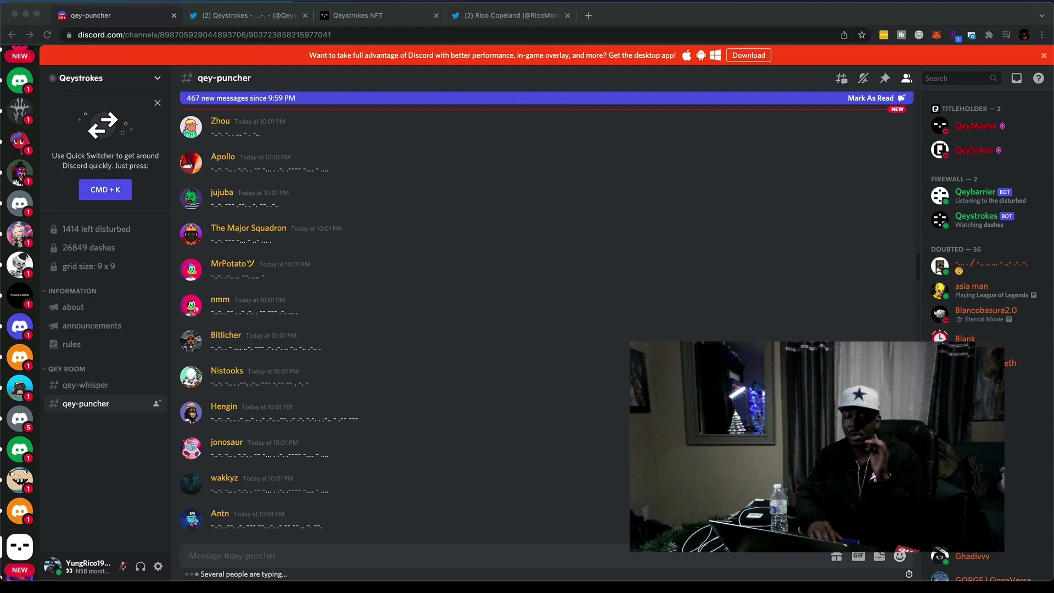
- Paste and trim 'Get ready to be disturbed' in the translator, select its Morse output, and return to qey-puncher
key("super+v")
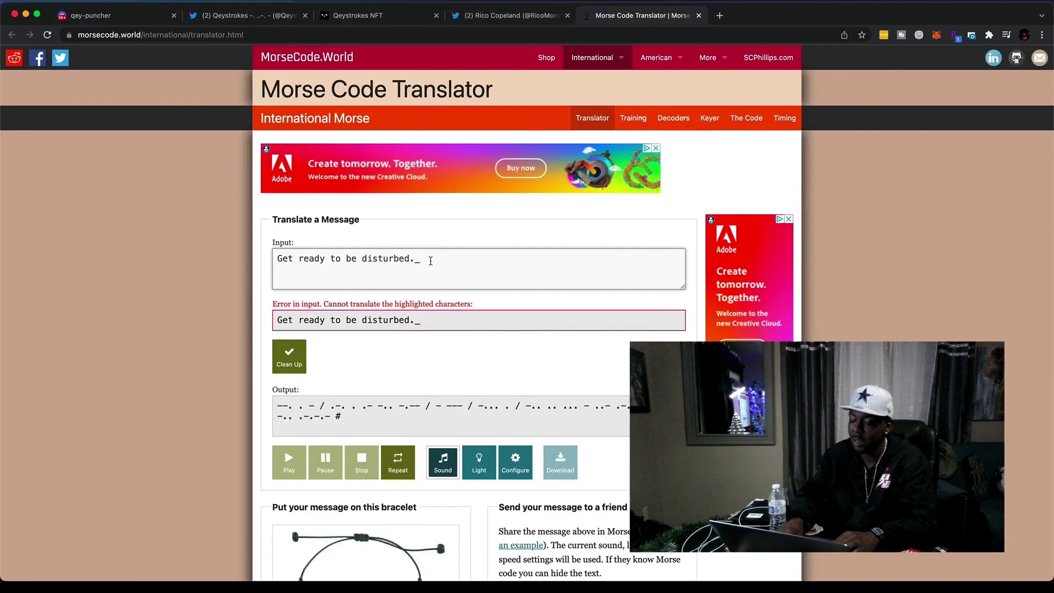
key("BackSpace")
key("BackSpace")
key("BackSpace")
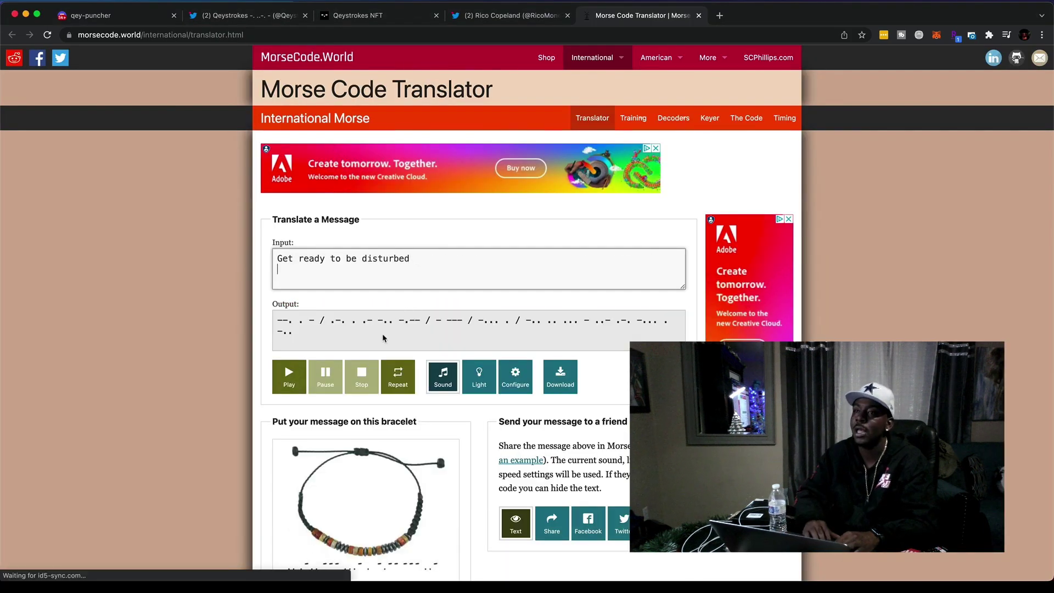
triple_click(315, 327)
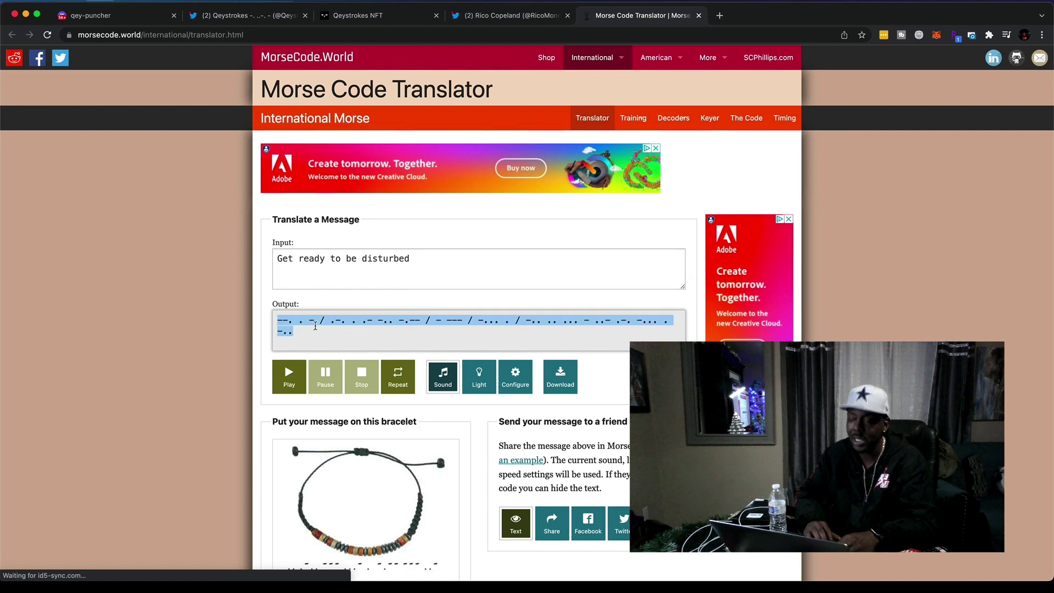
key("super+1")
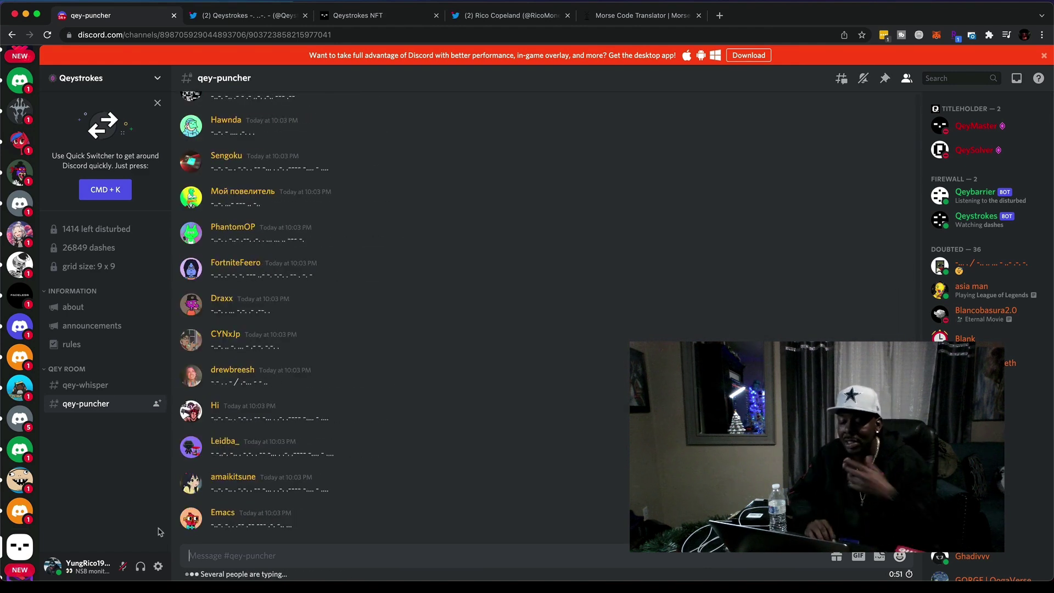
key("super+3")
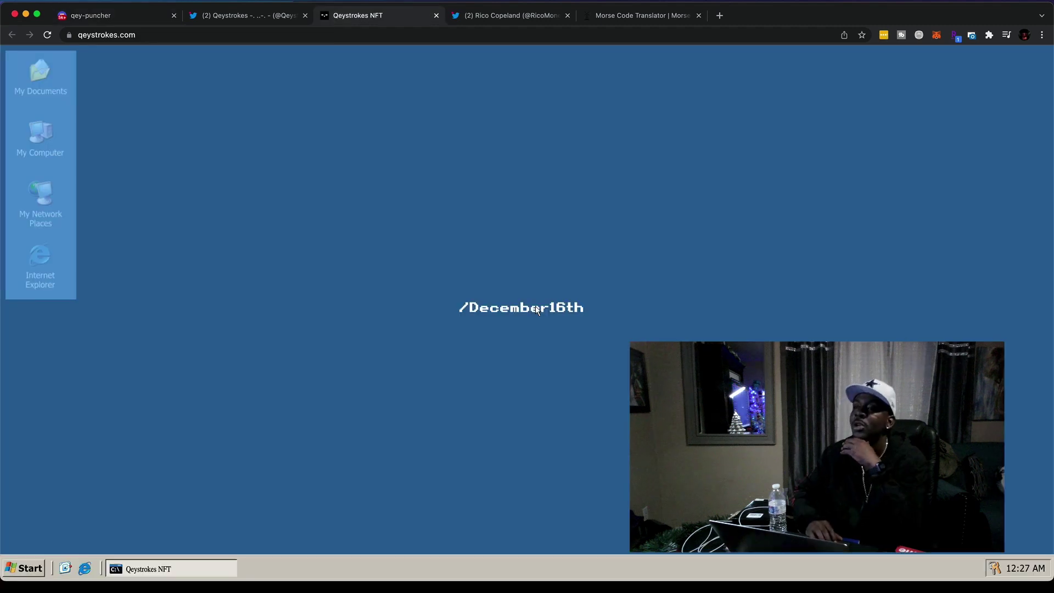
key("super+1")
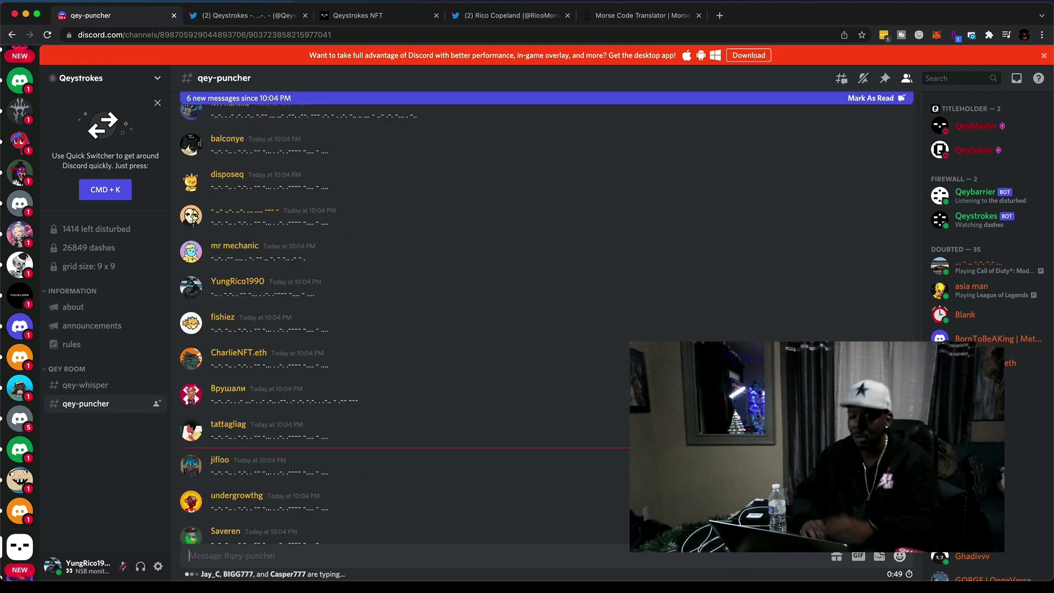
- Post the Morse-code translation as a new message in the qey-puncher channel
key("super+v")
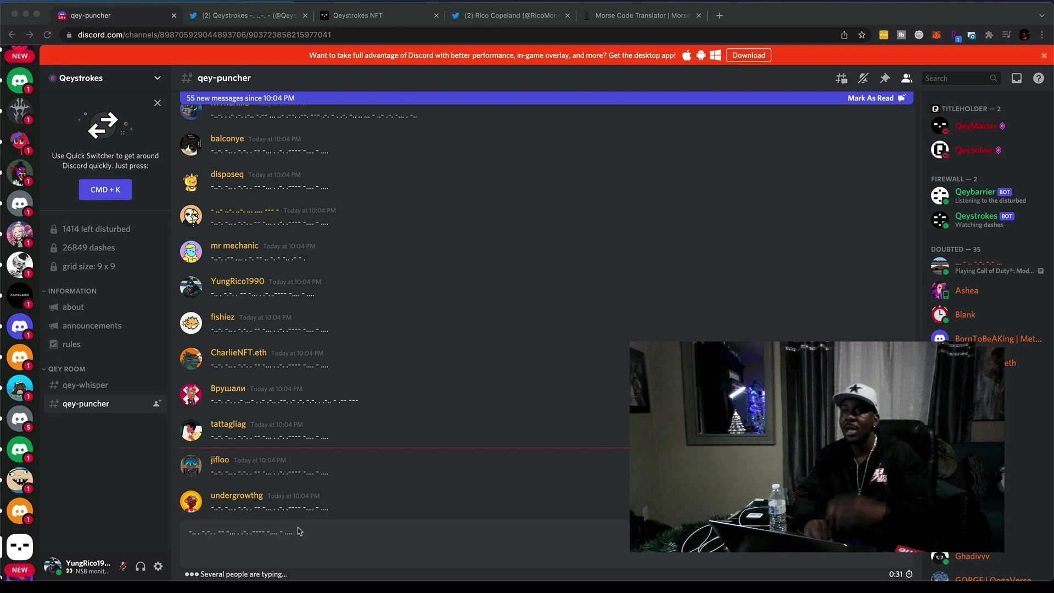
key("Return")
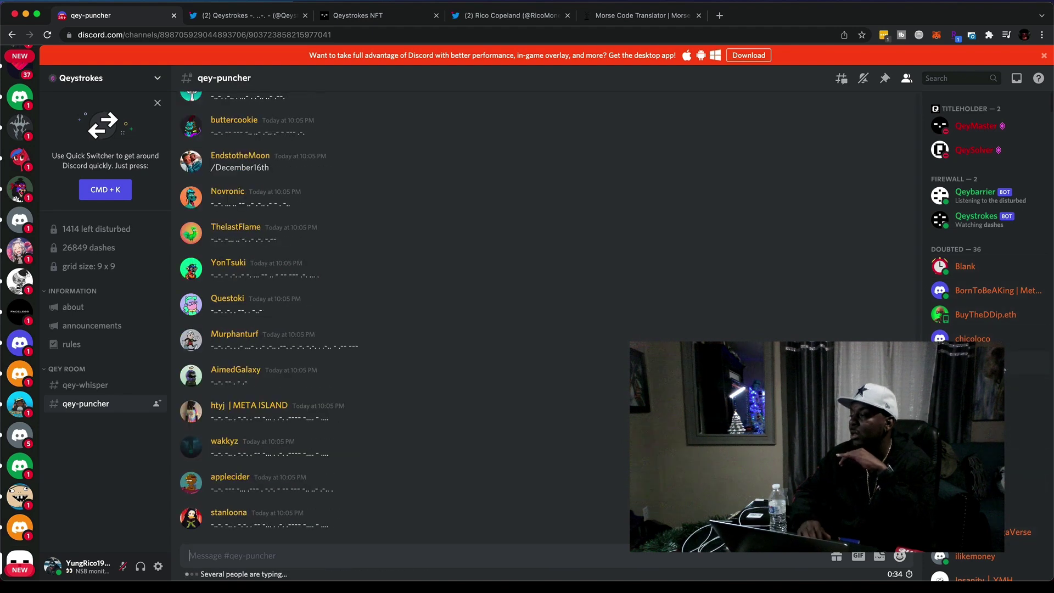
scroll(984, 215, "down", 5)
scroll(984, 215, "down", 2)
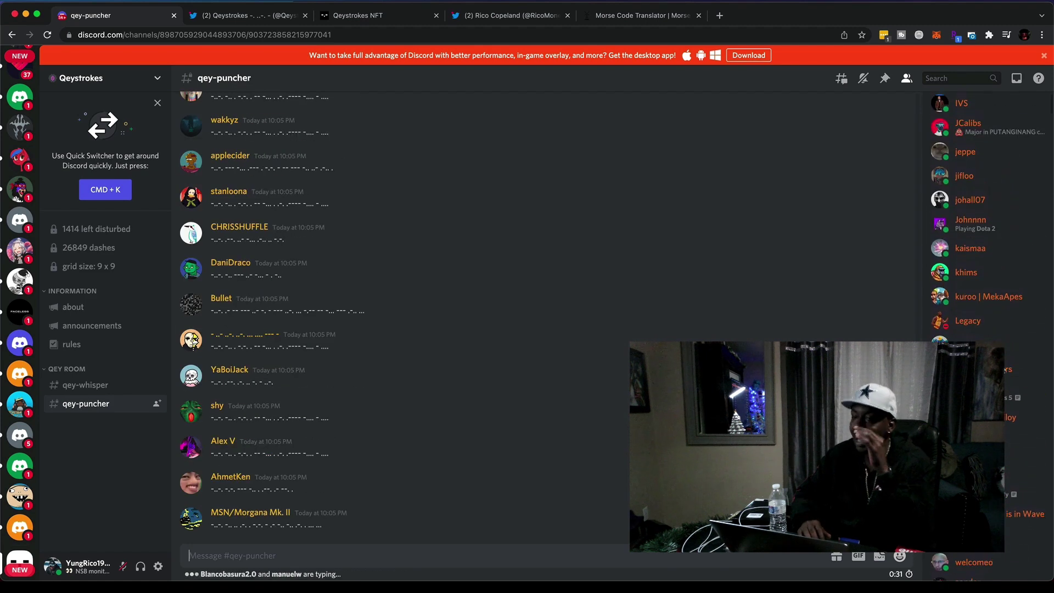
scroll(985, 329, "up", 3)
scroll(984, 330, "up", 2)
scroll(984, 214, "up", 1)
scroll(984, 214, "up", 1)
scroll(985, 214, "down", 3)
scroll(985, 214, "down", 3)
scroll(985, 214, "up", 3)
scroll(985, 214, "up", 2)
scroll(985, 215, "up", 1)
scroll(984, 215, "up", 1)
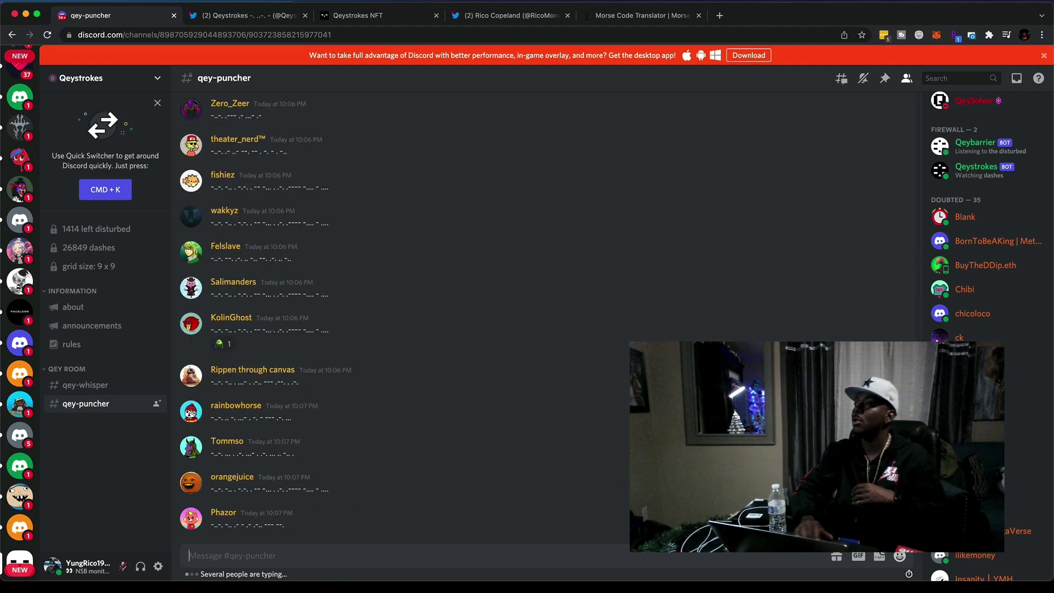
scroll(964, 320, "down", 2)
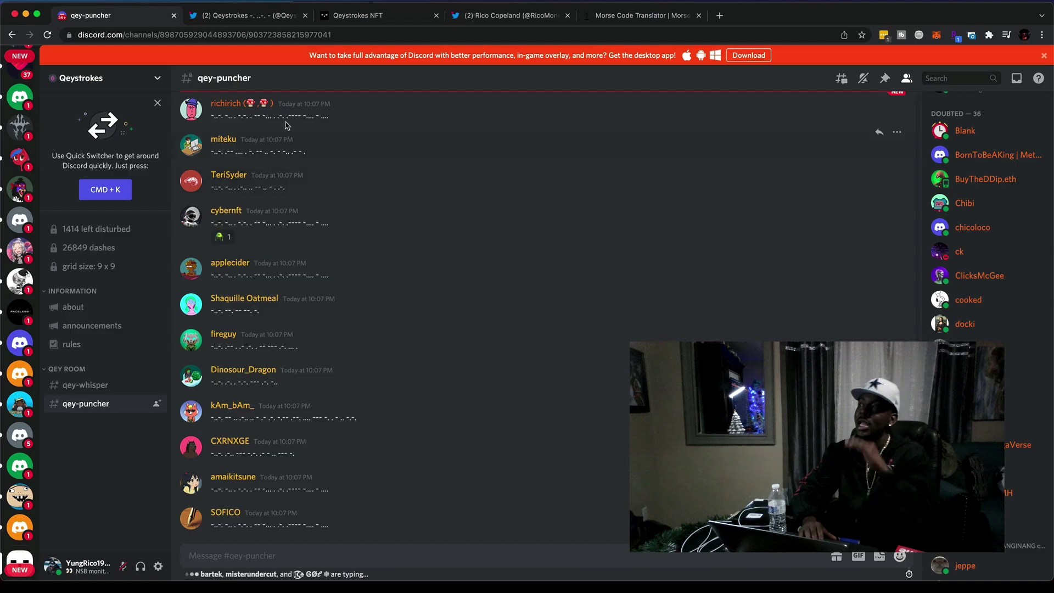
scroll(1015, 281, "down", 2)
scroll(980, 330, "down", 2)
scroll(981, 330, "down", 2)
scroll(981, 330, "down", 2)
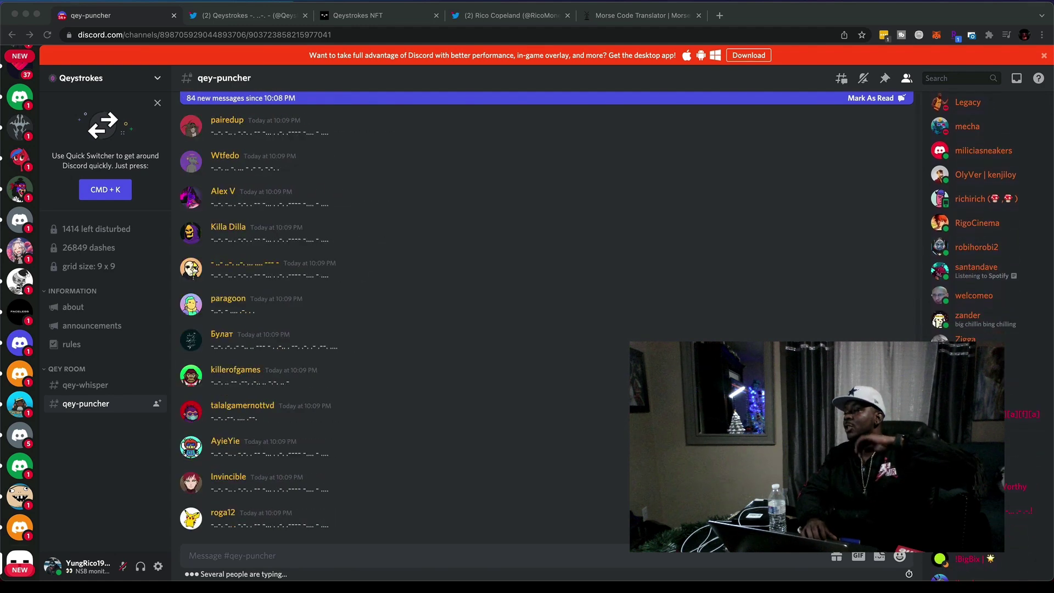
scroll(1006, 407, "down", 3)
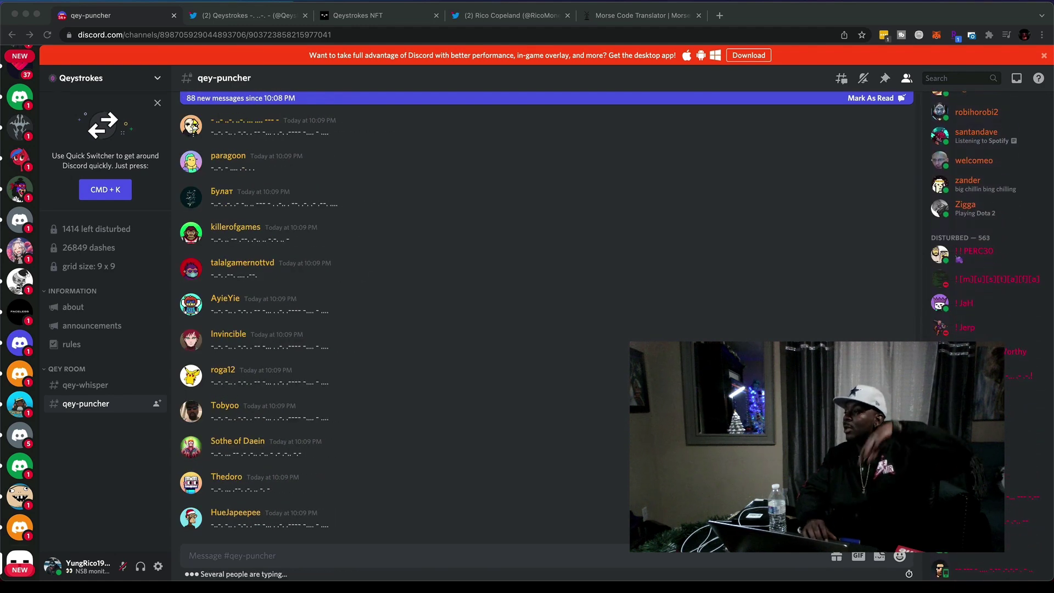
scroll(981, 215, "down", 2)
scroll(981, 214, "down", 2)
scroll(981, 215, "down", 2)
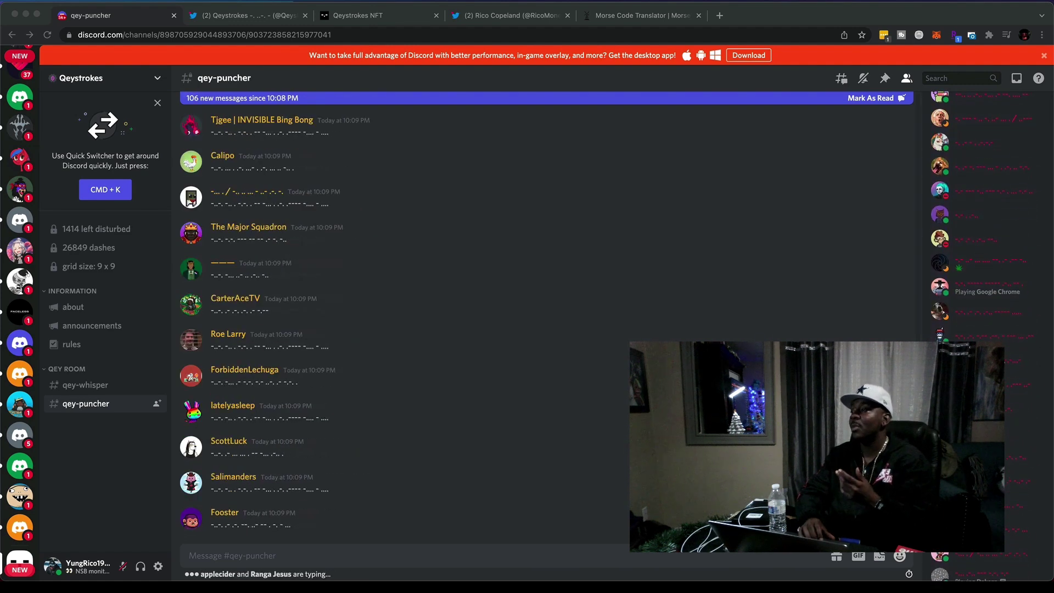
scroll(981, 330, "down", 2)
scroll(981, 330, "down", 2)
scroll(981, 329, "down", 2)
scroll(981, 215, "down", 2)
scroll(980, 215, "down", 2)
scroll(981, 215, "down", 2)
scroll(980, 215, "down", 2)
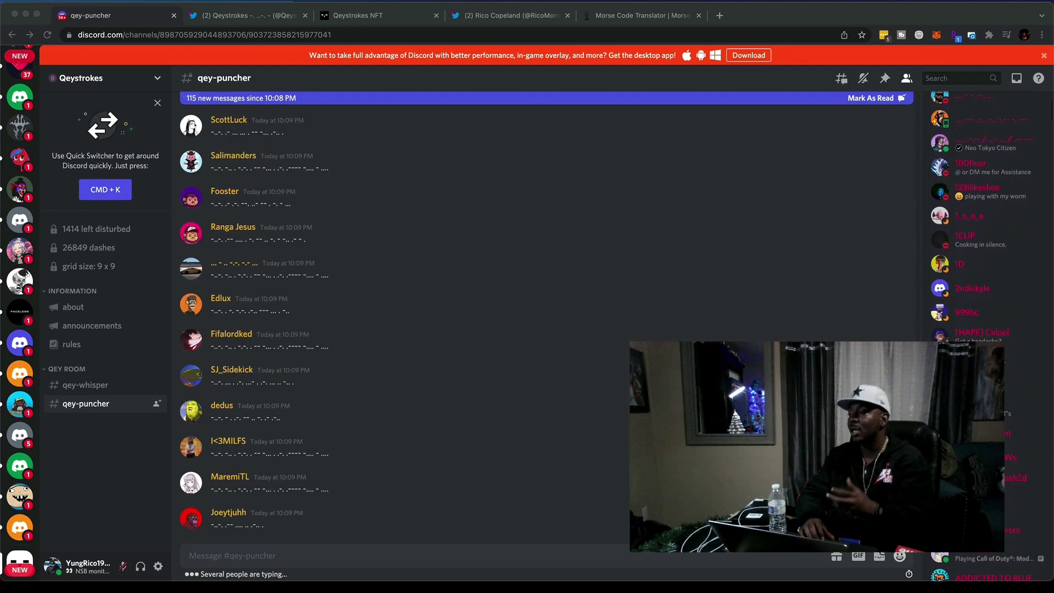
scroll(981, 214, "down", 3)
scroll(980, 214, "down", 3)
scroll(980, 214, "down", 3)
scroll(980, 214, "down", 3)
scroll(980, 215, "down", 3)
scroll(980, 215, "down", 3)
scroll(981, 214, "down", 3)
scroll(981, 214, "down", 2)
scroll(981, 214, "down", 2)
scroll(981, 215, "down", 3)
scroll(980, 214, "down", 2)
scroll(981, 215, "down", 2)
scroll(981, 214, "down", 3)
scroll(980, 214, "up", 1)
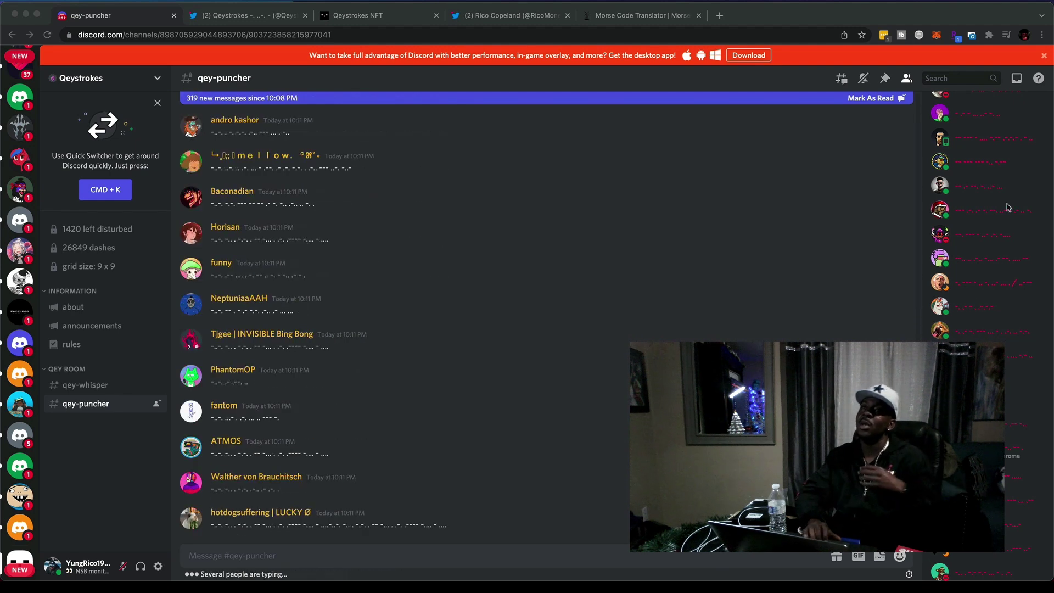
left_click(354, 17)
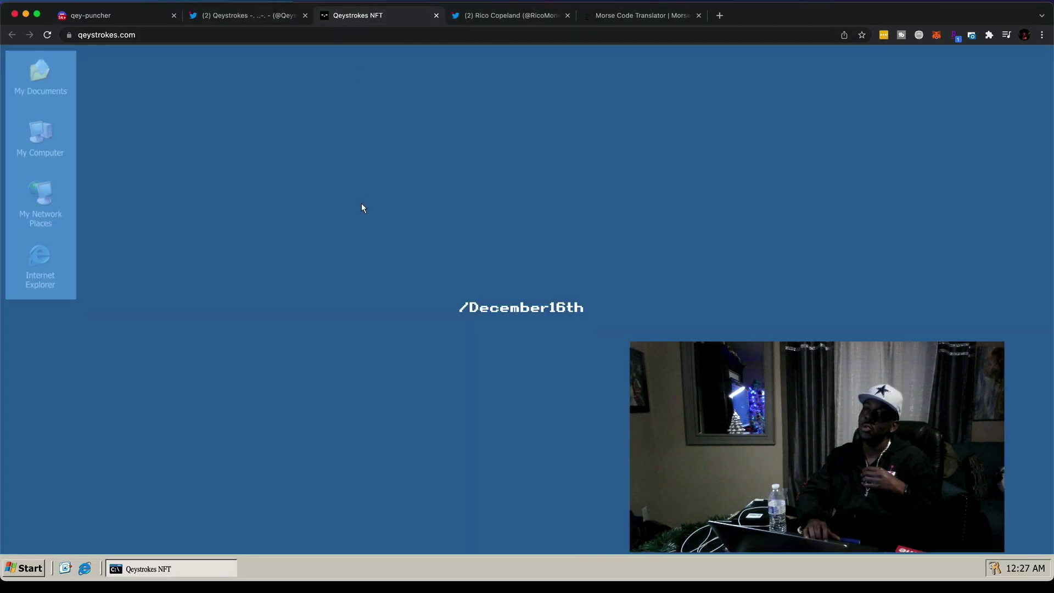
left_click(334, 366)
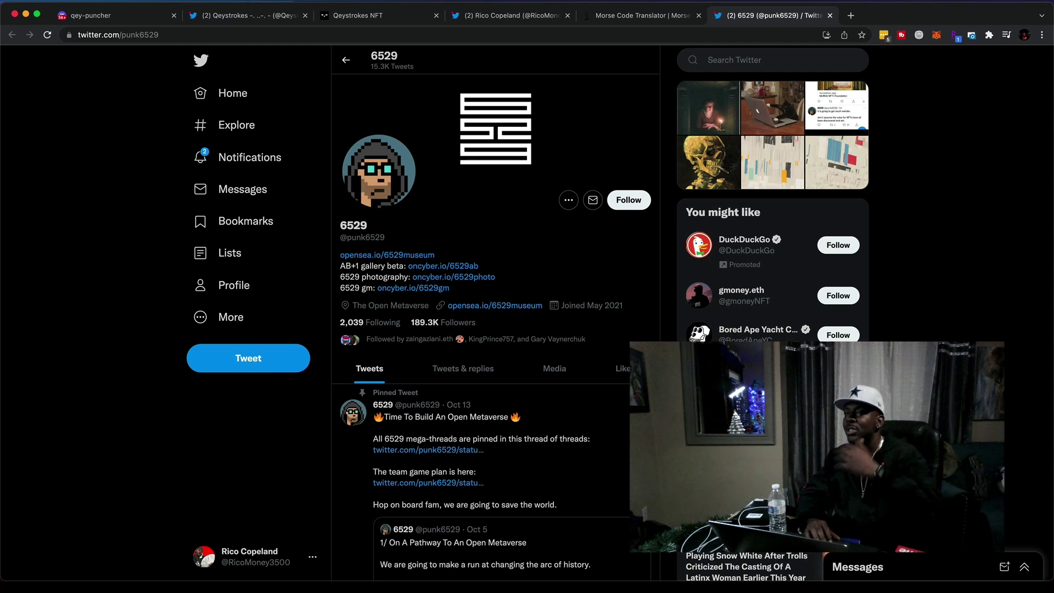
- Browse the 6529Museum collection on OpenSea, then move to the Qeystrokes 'Be Disturbed' tweet
left_click(480, 306)
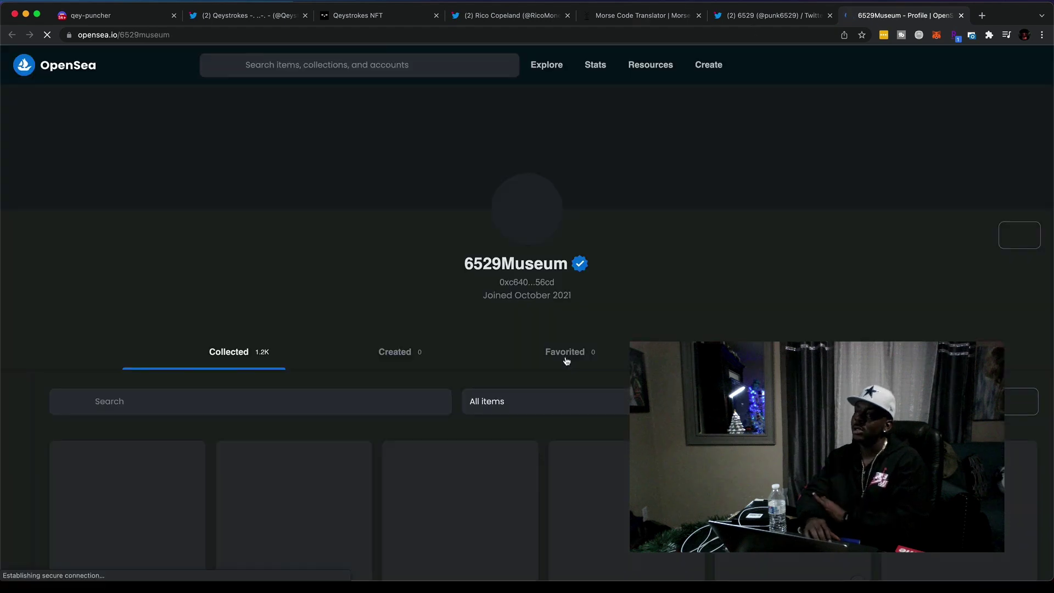
scroll(604, 418, "down", 1)
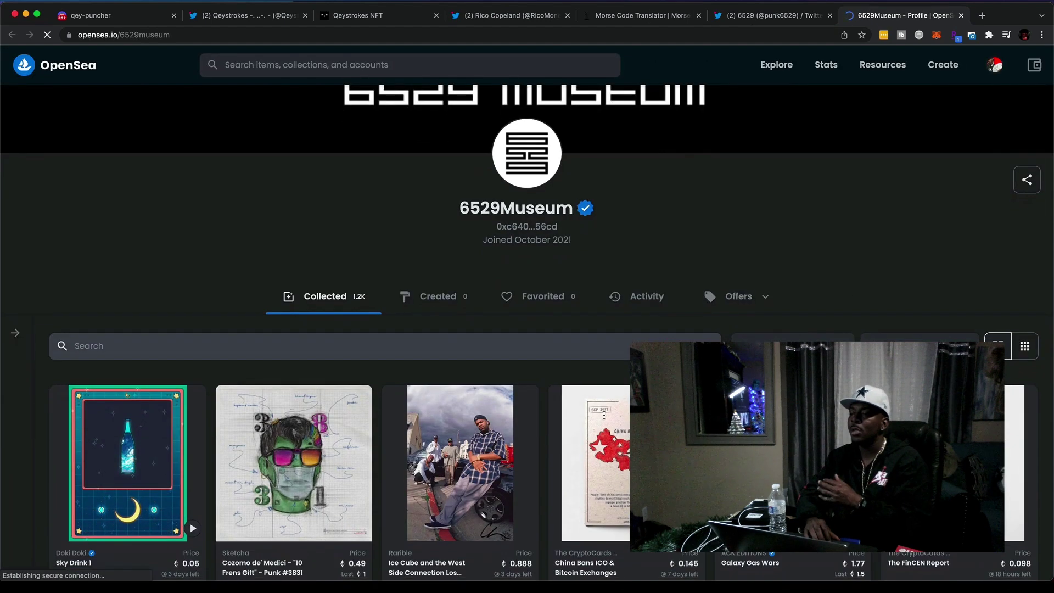
left_click(791, 16)
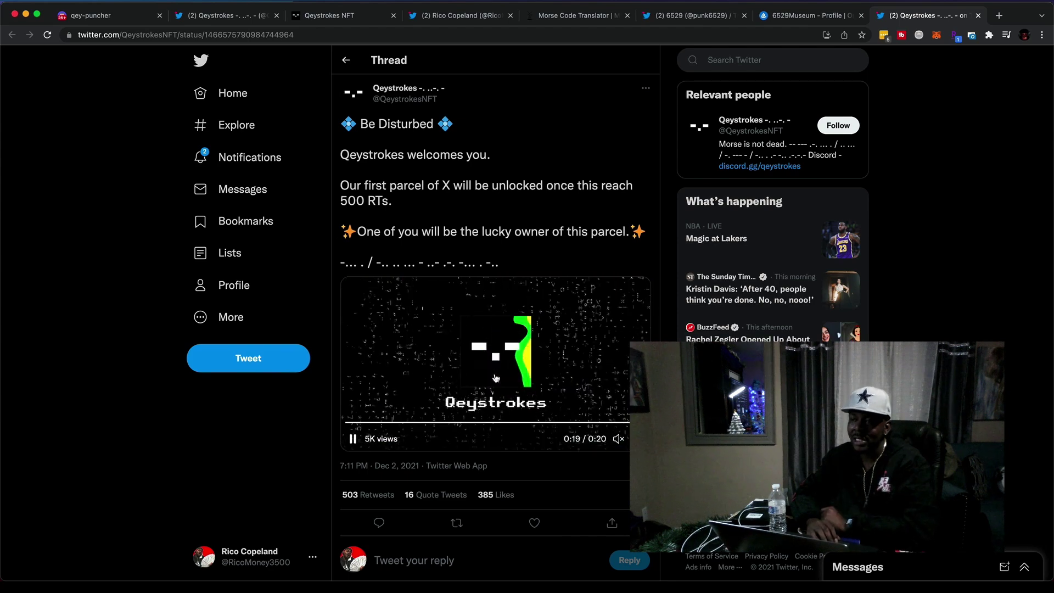
- Highlight the tweet's first-parcel paragraph and pick out the word X
triple_click(439, 186)
left_click(447, 184)
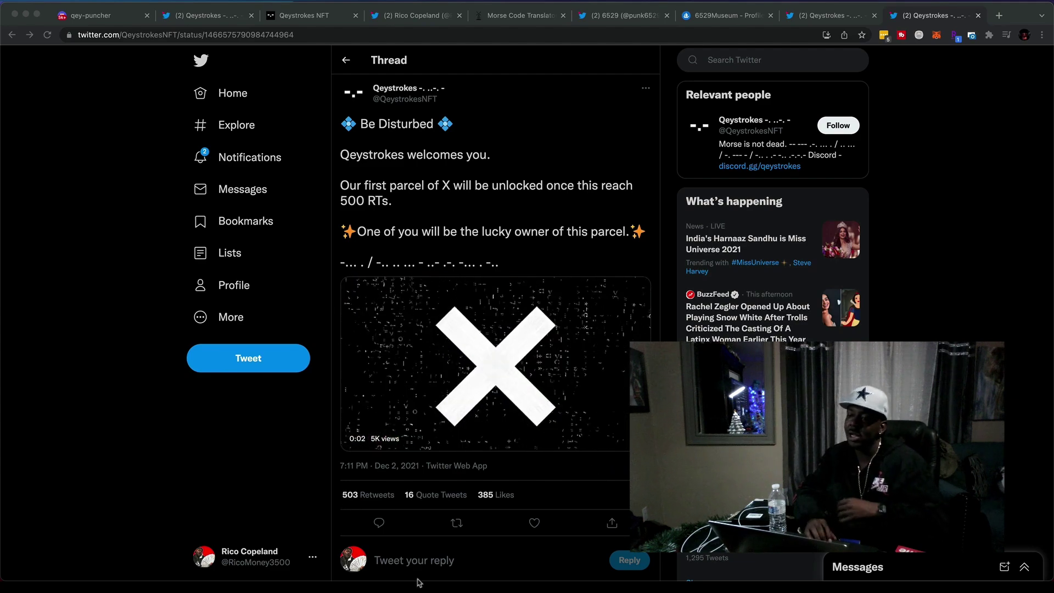
triple_click(352, 199)
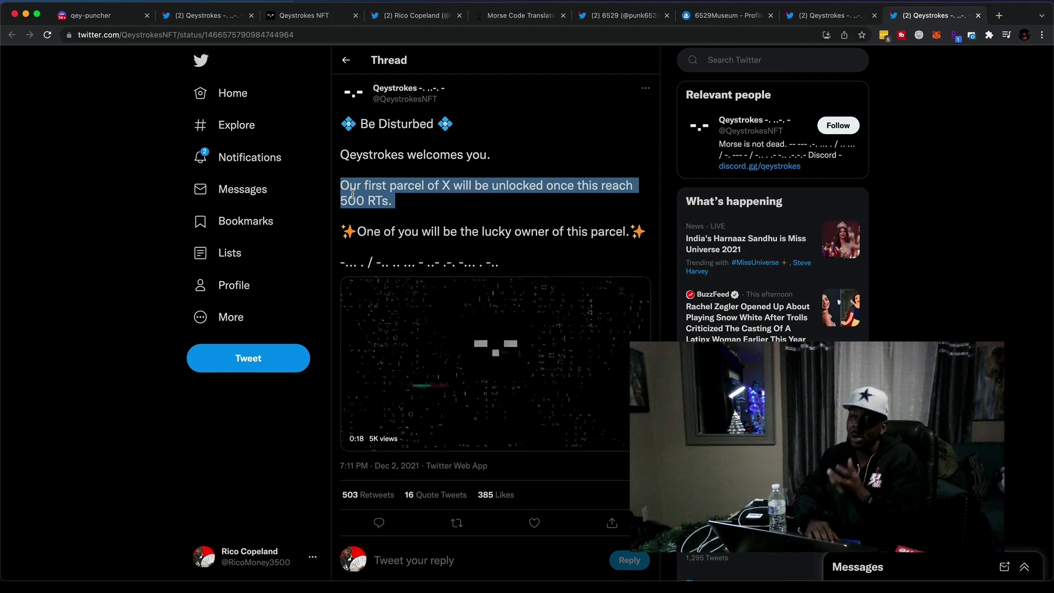
double_click(446, 189)
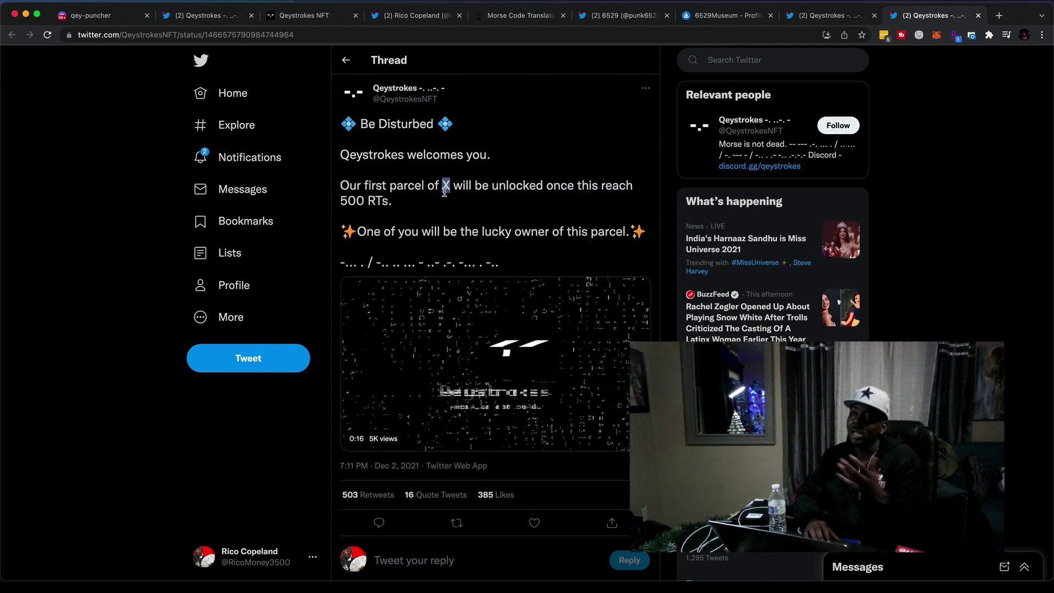
- Check the retweeters, retweet the 'Be Disturbed' tweet to 504, and return to the Morse translator
left_click(369, 494)
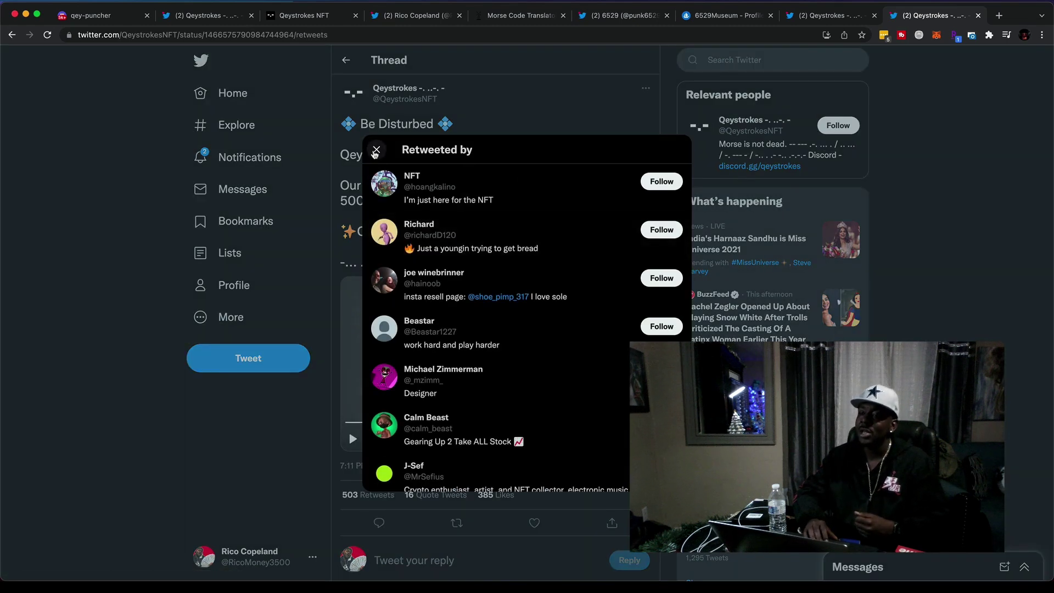
left_click(376, 151)
left_click(457, 523)
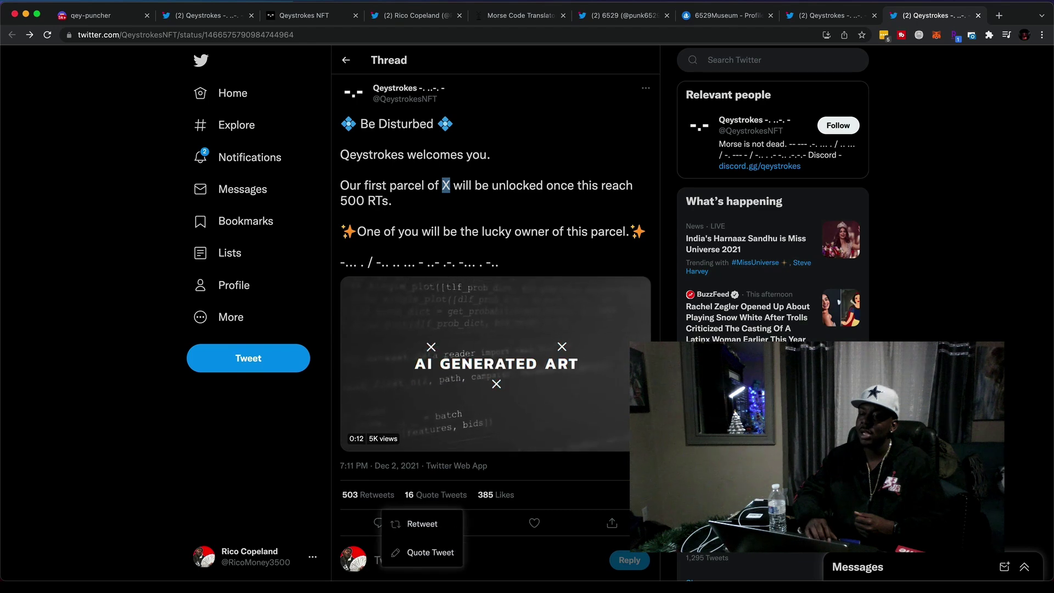
left_click(422, 524)
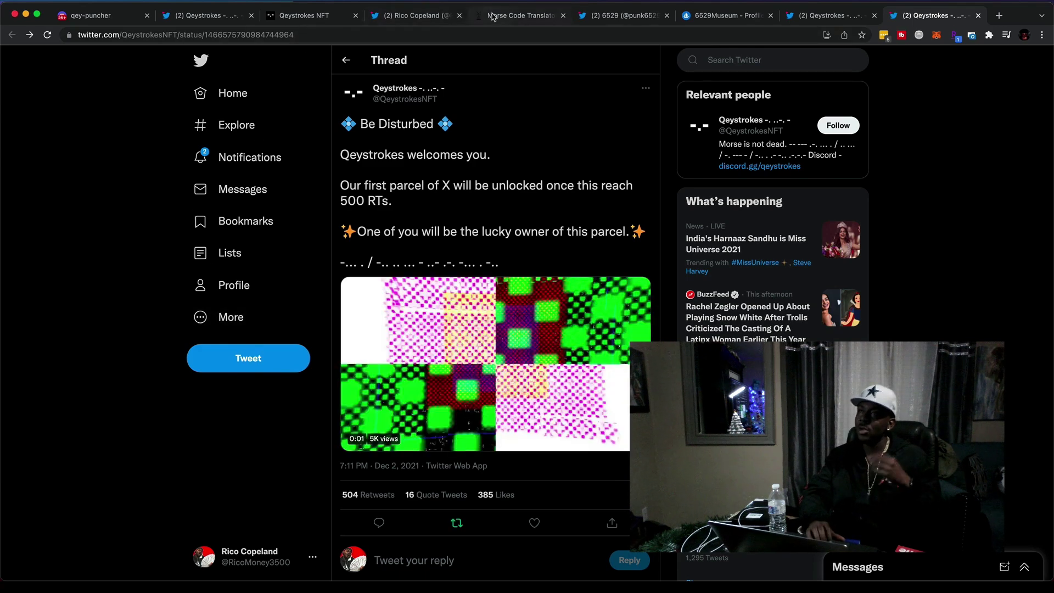
left_click(519, 15)
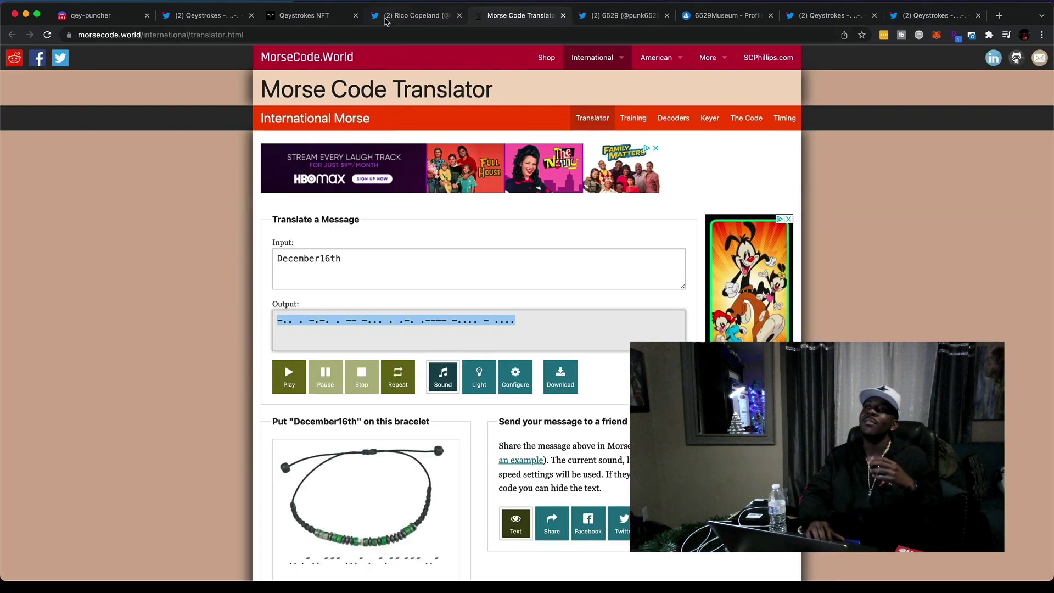
- Return from the Twitter profile to the Qeystrokes #qey-puncher channel in Discord
left_click(412, 15)
left_click(122, 16)
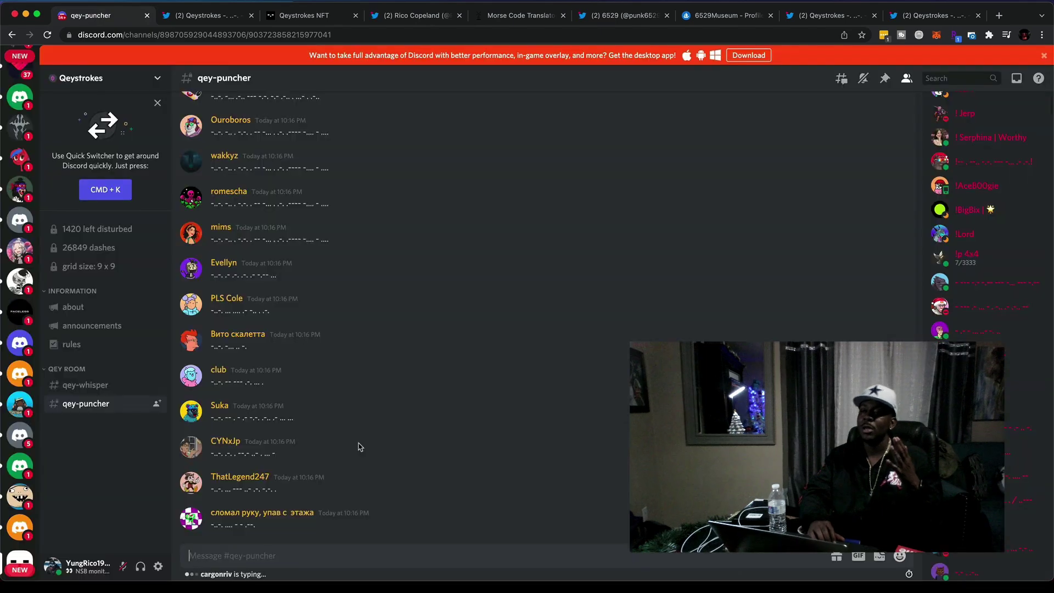